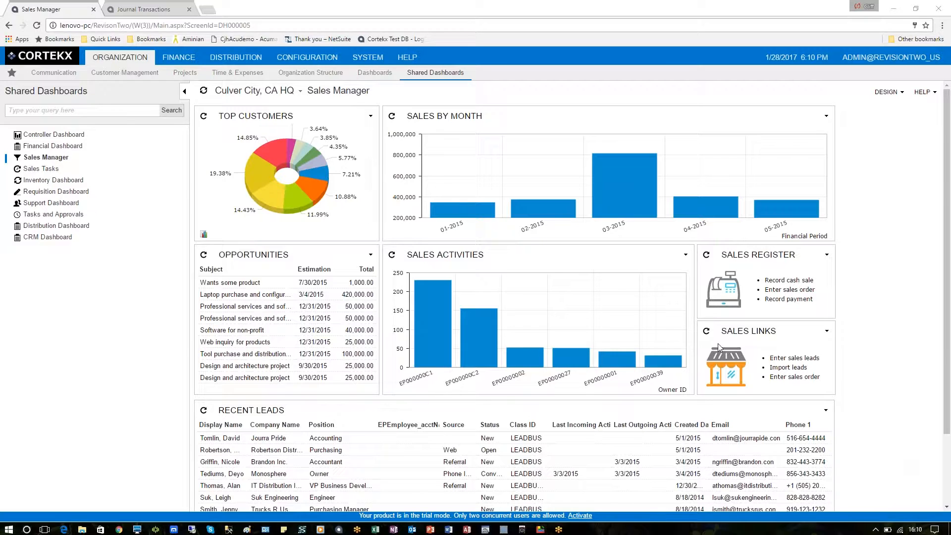
click(157, 9)
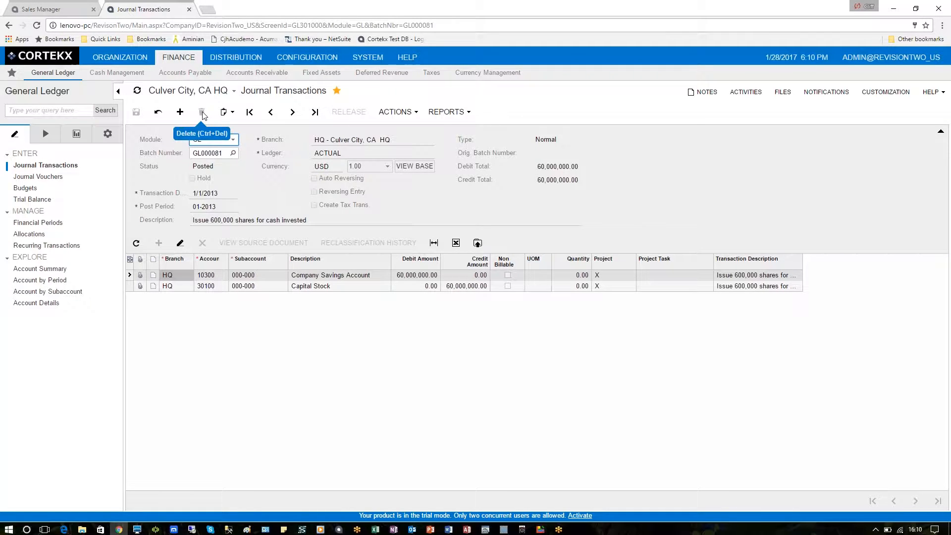
click(233, 115)
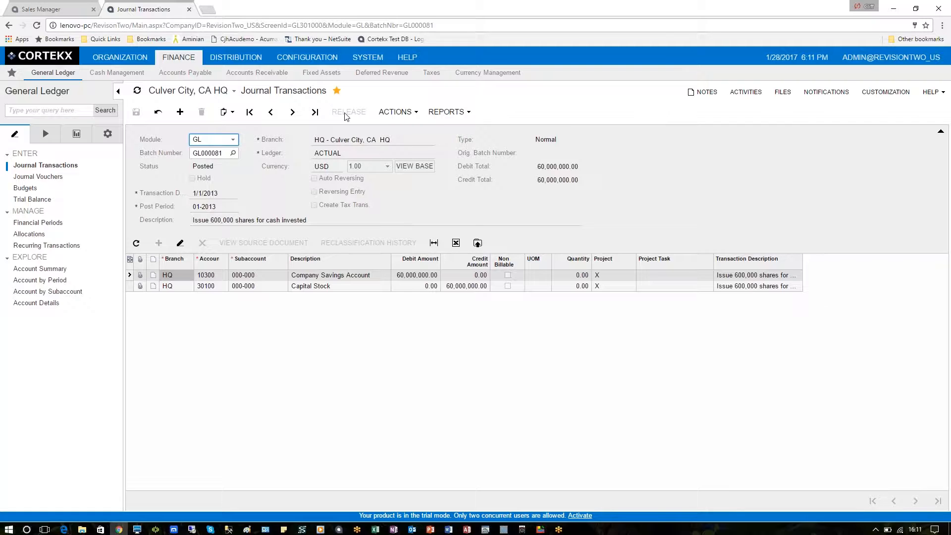
Review the Reverse Batch and Reclassify actions, then list the reports available for batch GL000081.
click(416, 117)
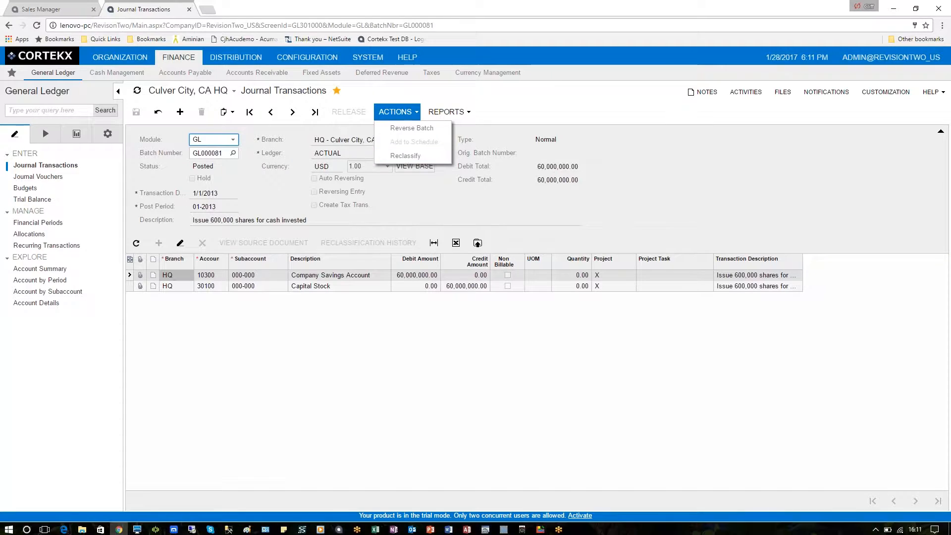
click(410, 135)
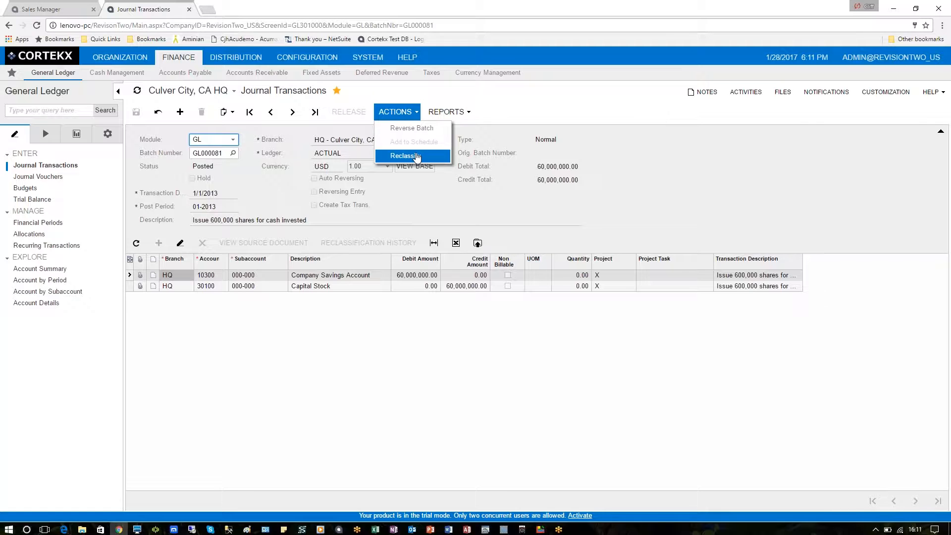
click(470, 116)
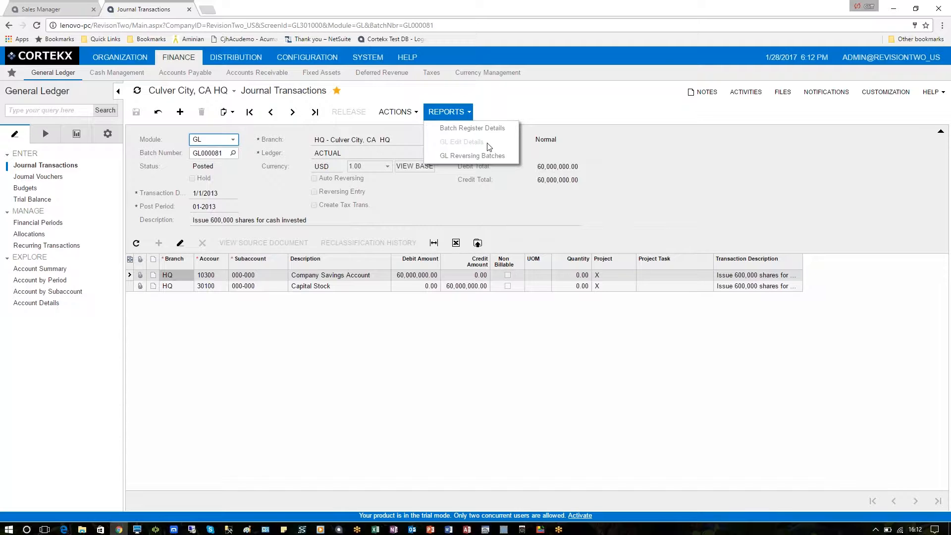
click(445, 194)
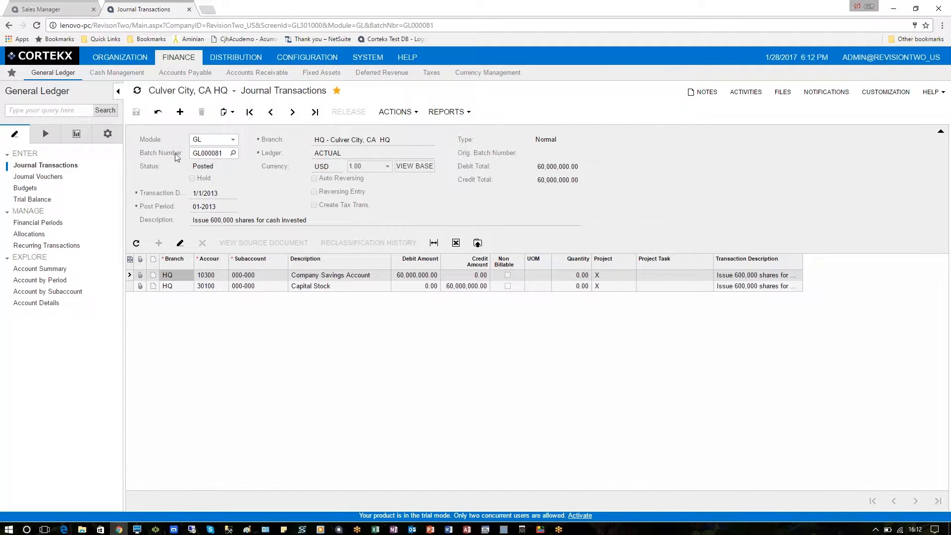
click(233, 139)
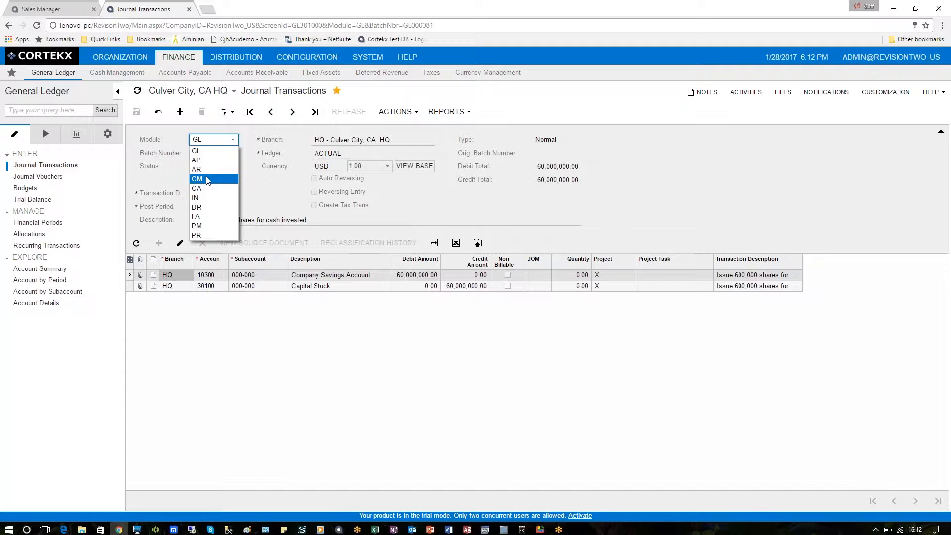
click(251, 186)
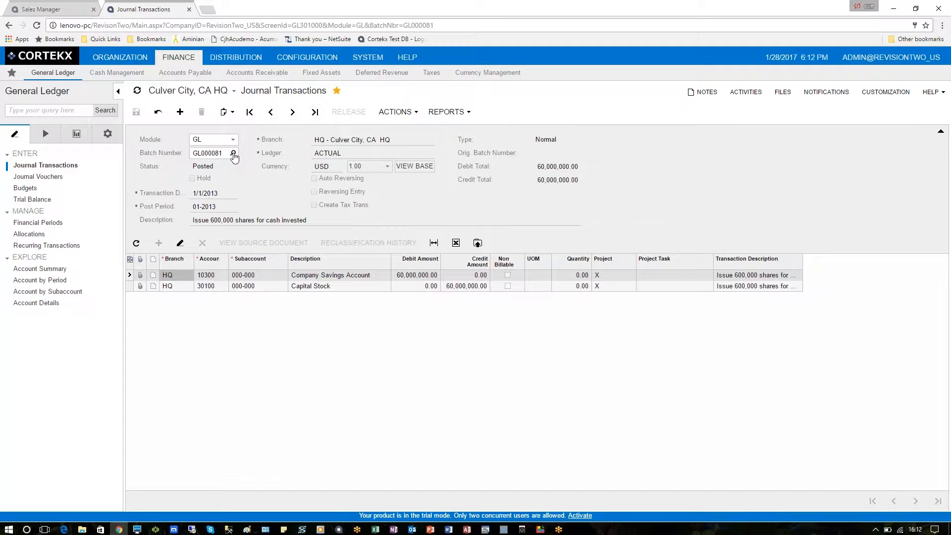
click(229, 153)
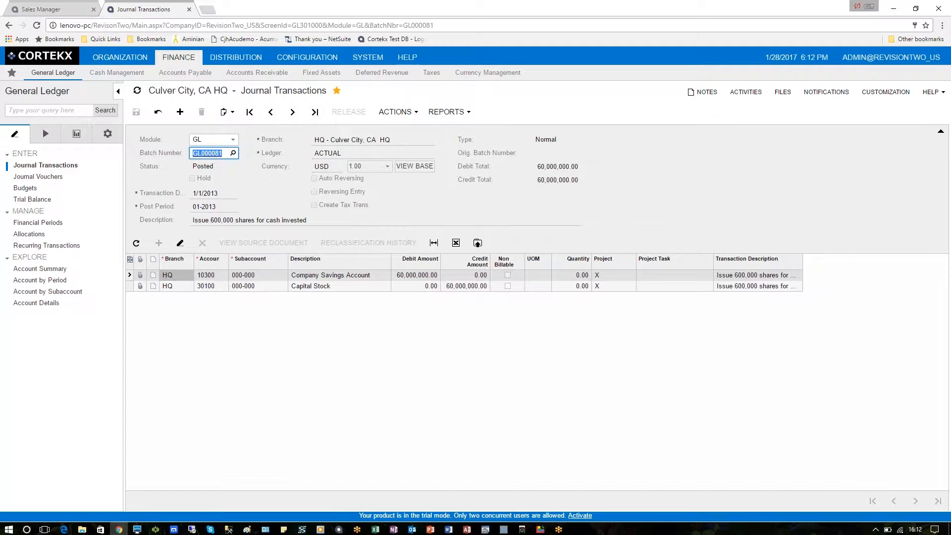
Search the batch lookup for 451 and load GL000451, the on-hold 3,600.00 futures gain entry.
key(F3)
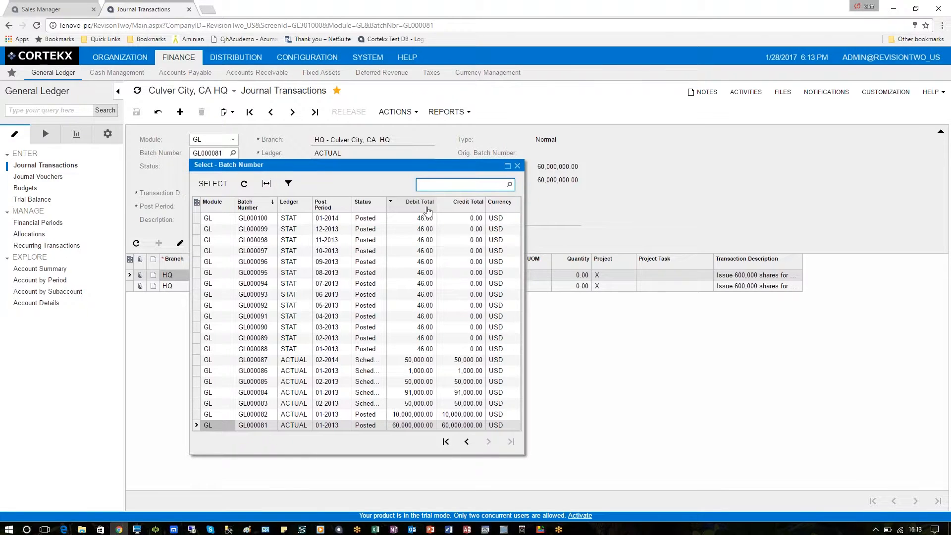
text(451)
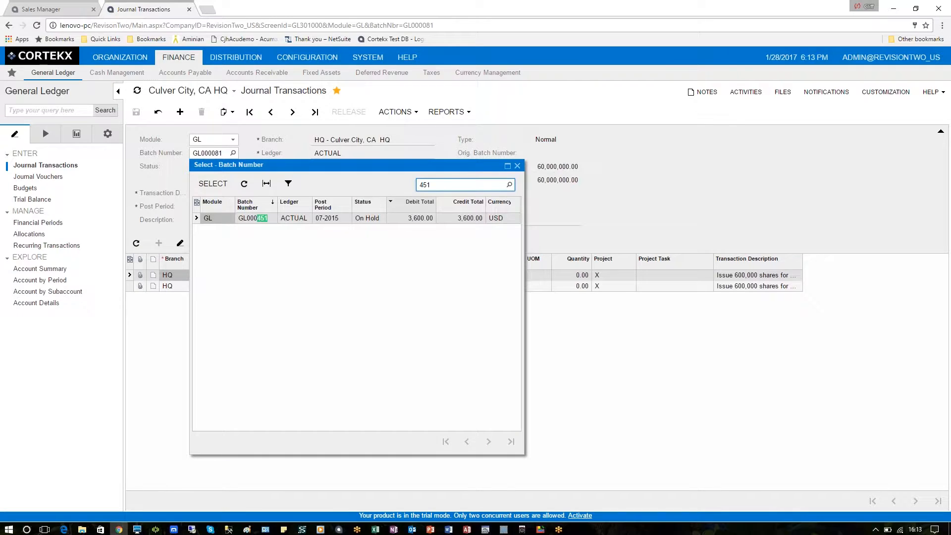
click(249, 222)
double_click(249, 222)
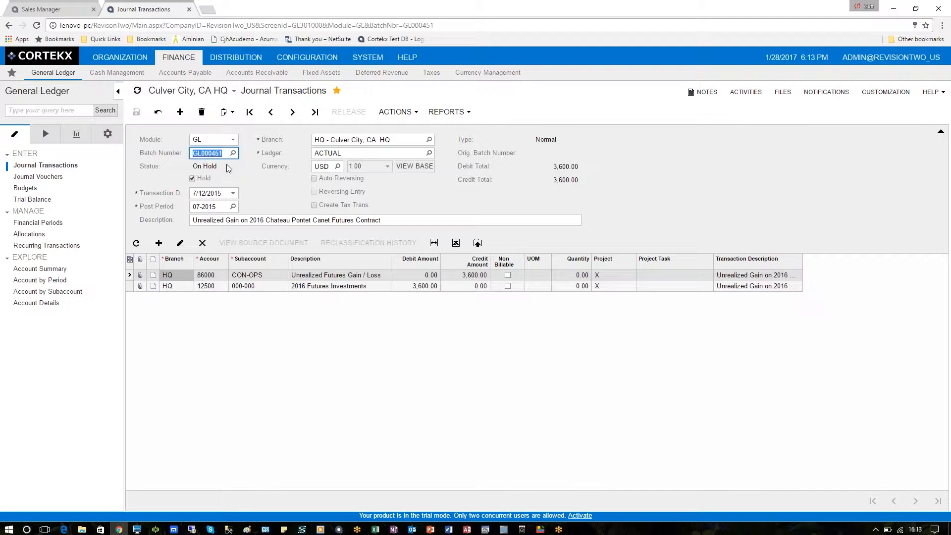
click(466, 118)
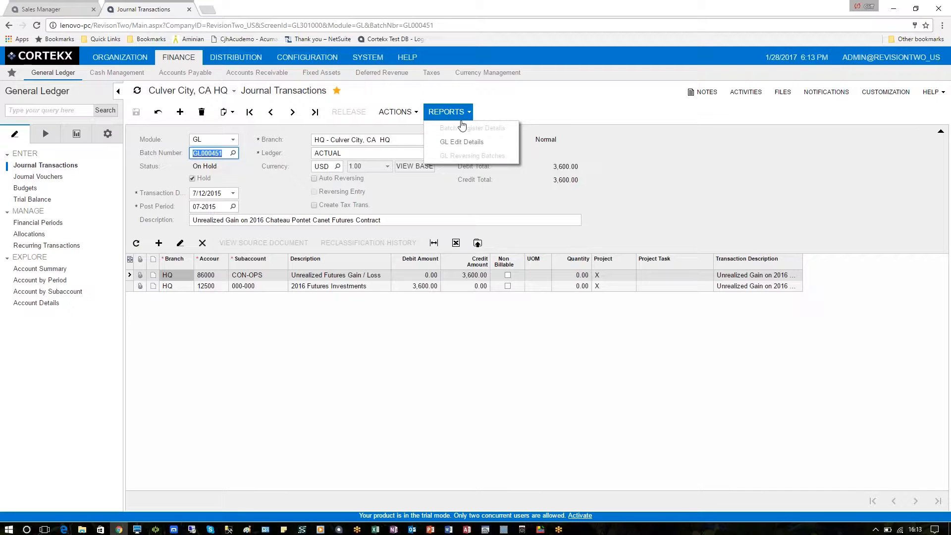
Dismiss the reports list and view GL000451's note 'Per FASB statement 80 compliance'.
click(499, 117)
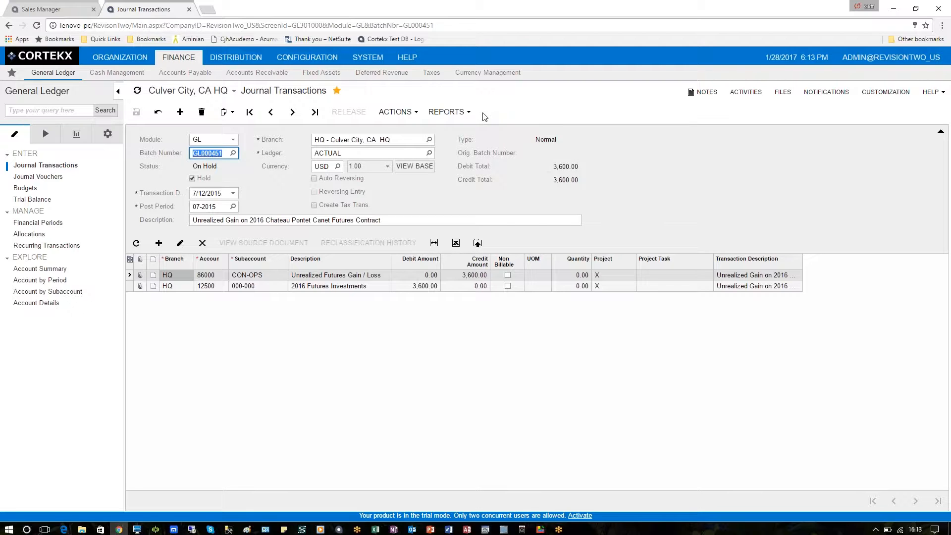
mouse_move(712, 97)
click(692, 99)
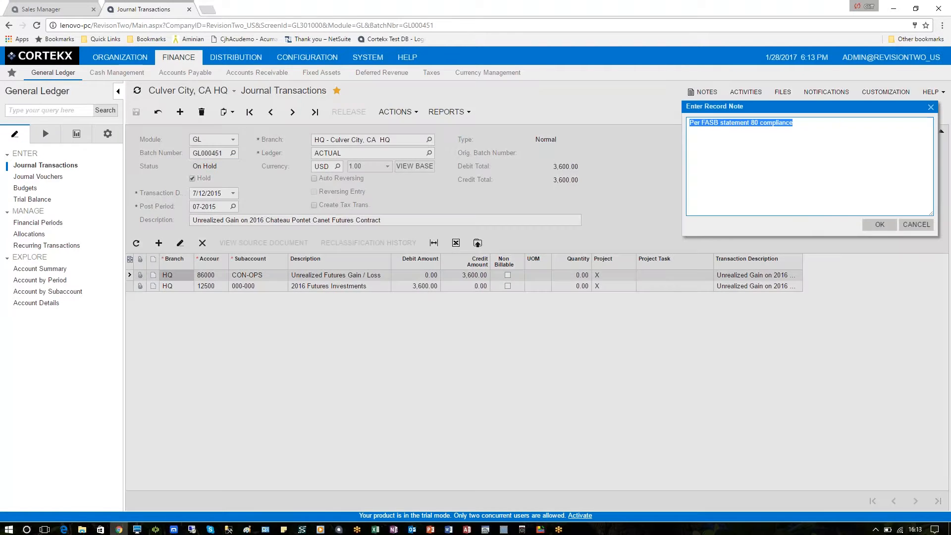
click(701, 134)
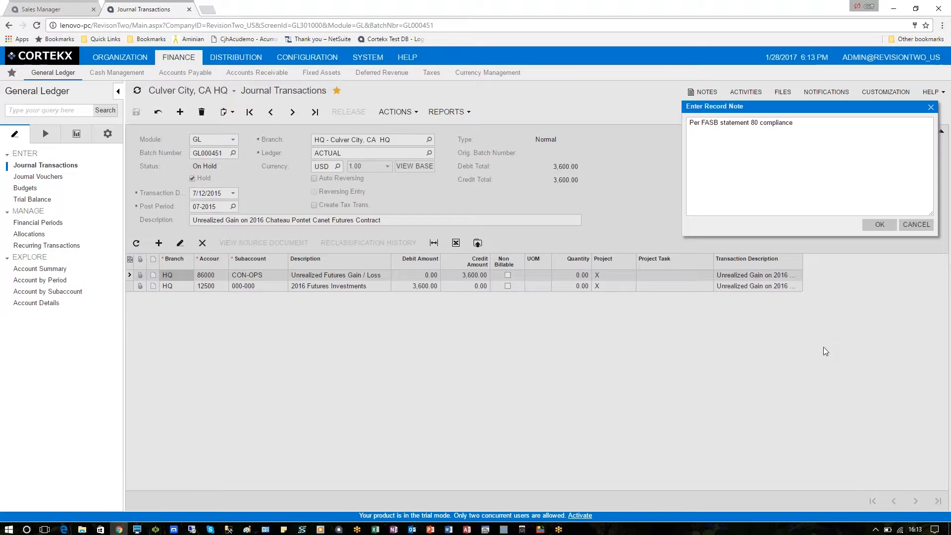
key(Escape)
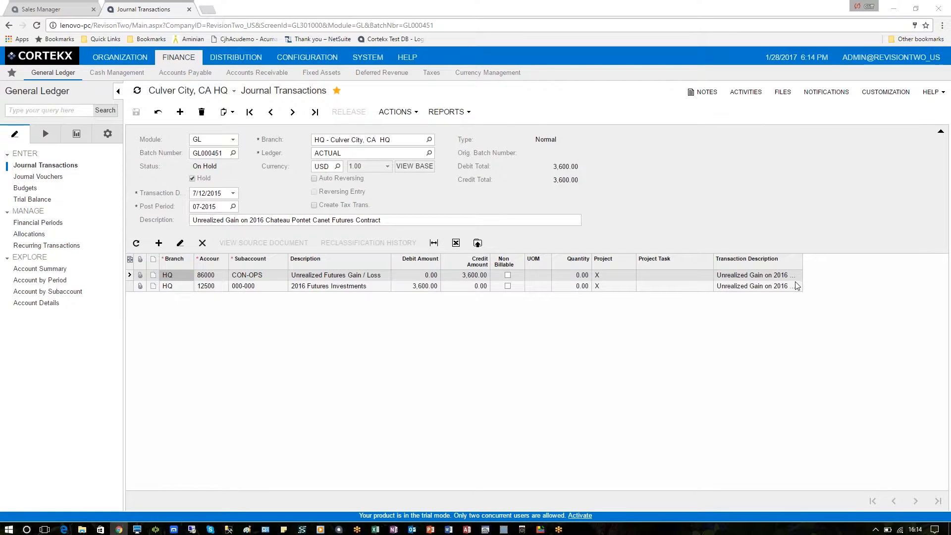
Look over GL000451's Tasks & Activities and the message activity option, then close that window.
click(743, 93)
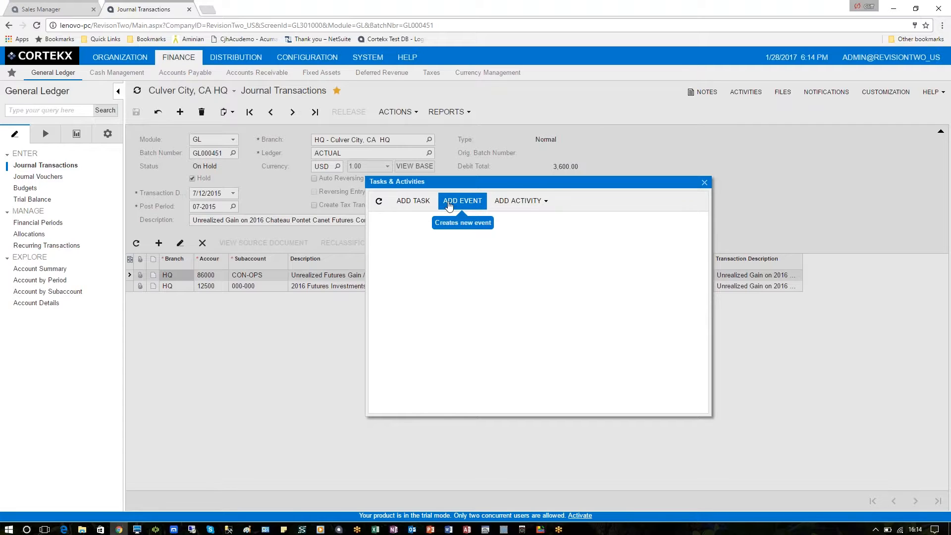
click(546, 204)
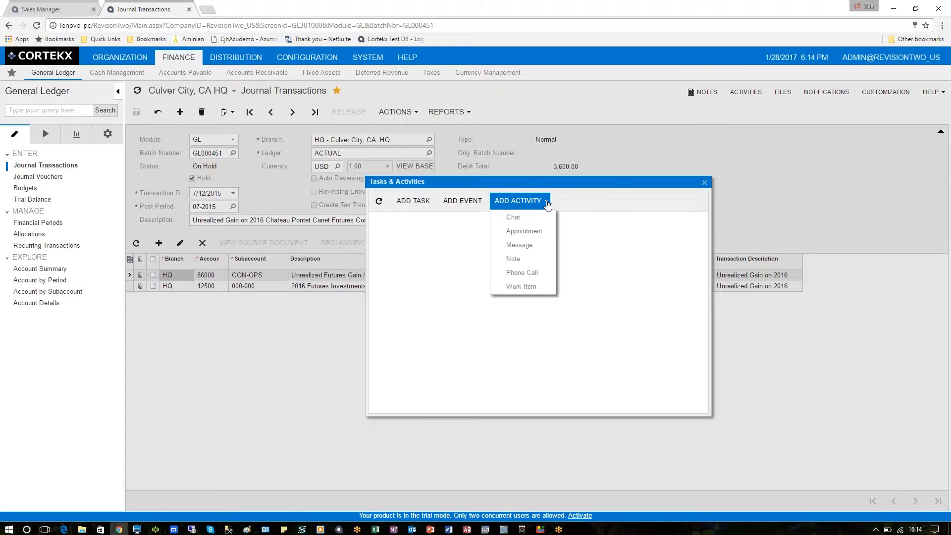
click(531, 245)
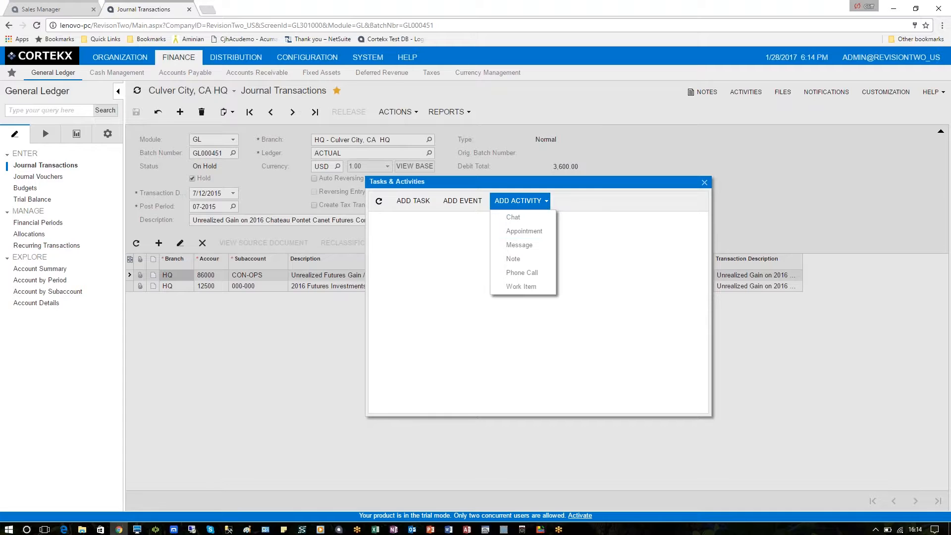
click(705, 182)
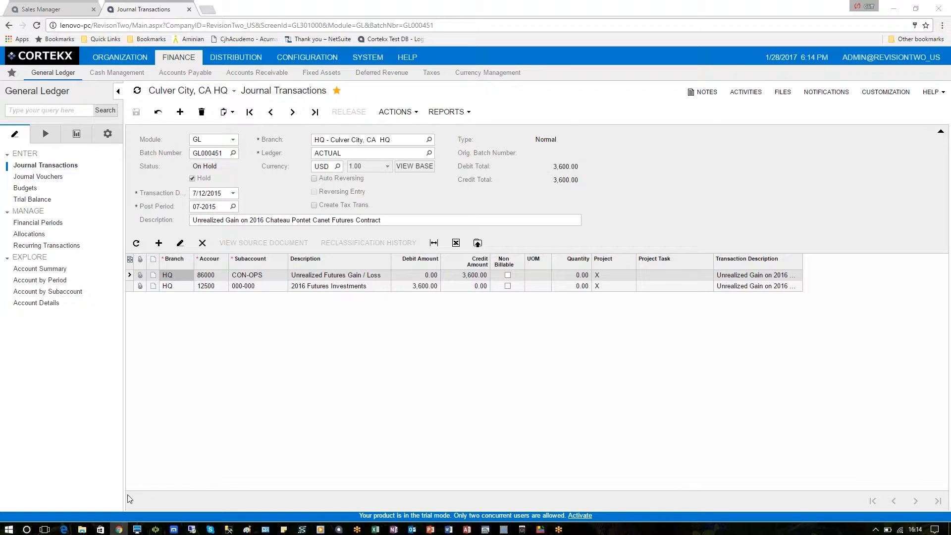
Drag AJournal Transaction 20170128.xlsx from Demos onto batch GL000451 and verify it under FILES (1).
click(82, 529)
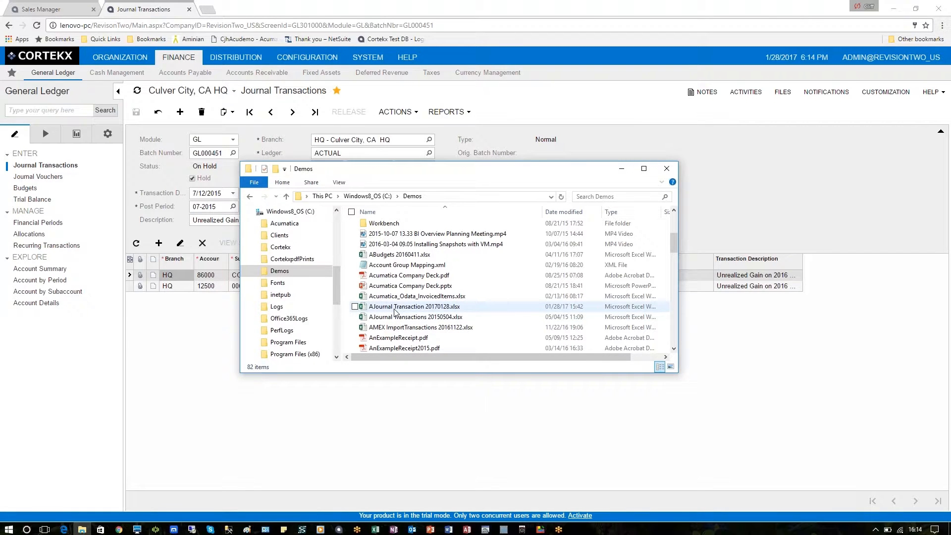
drag(396, 310, 726, 160)
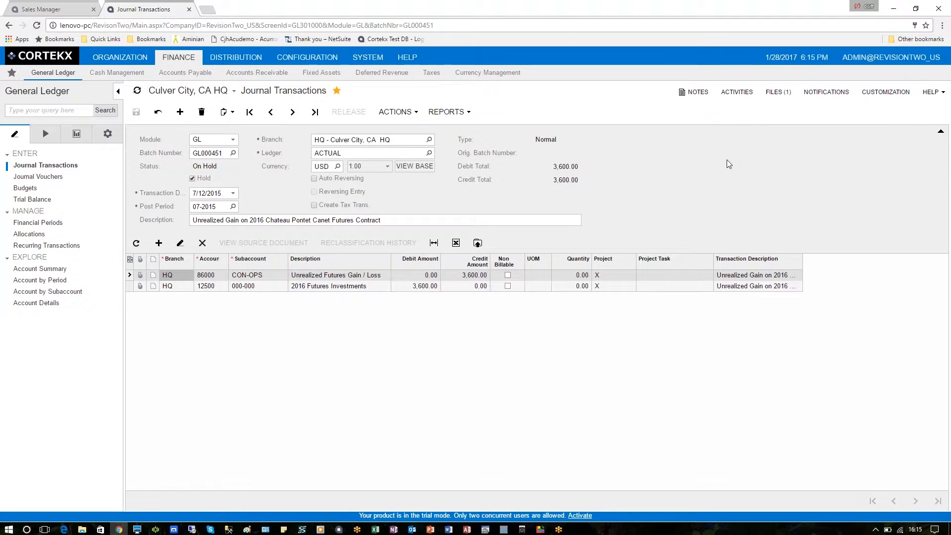
click(776, 98)
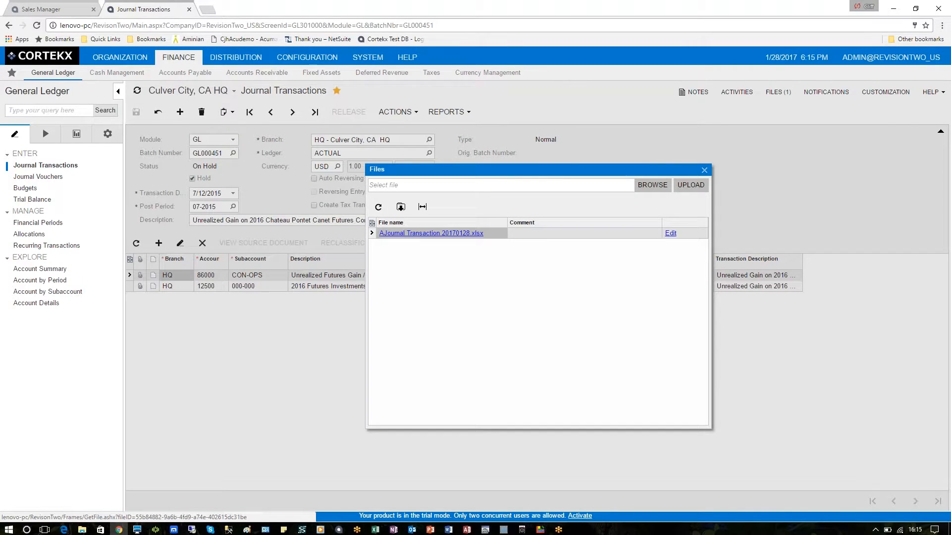
click(704, 170)
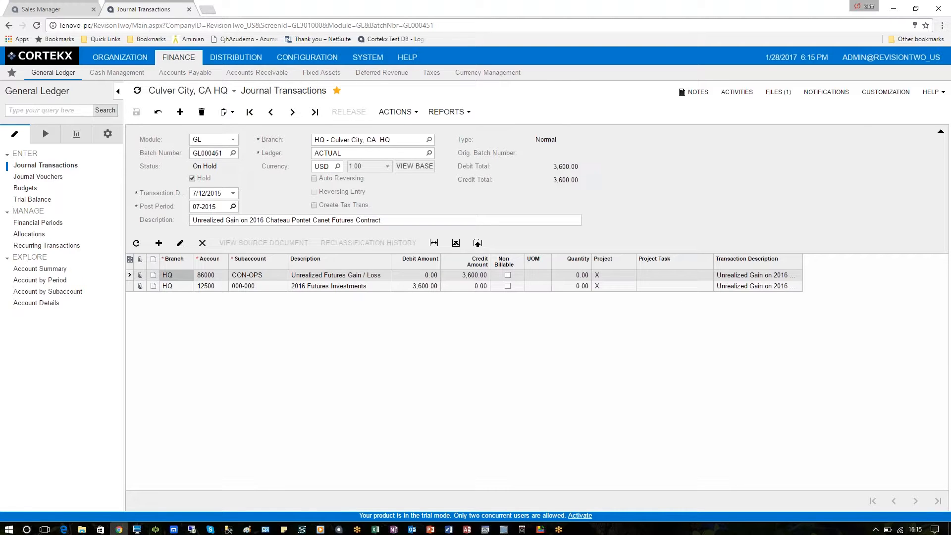
Check the post period and transaction date, keeping 07-2015 and 7/12/2015.
click(232, 206)
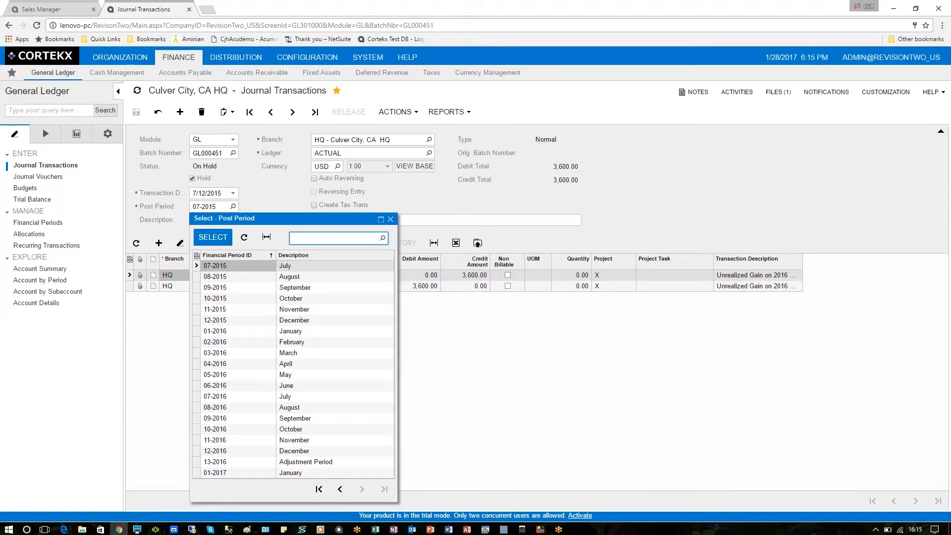
click(226, 277)
click(223, 297)
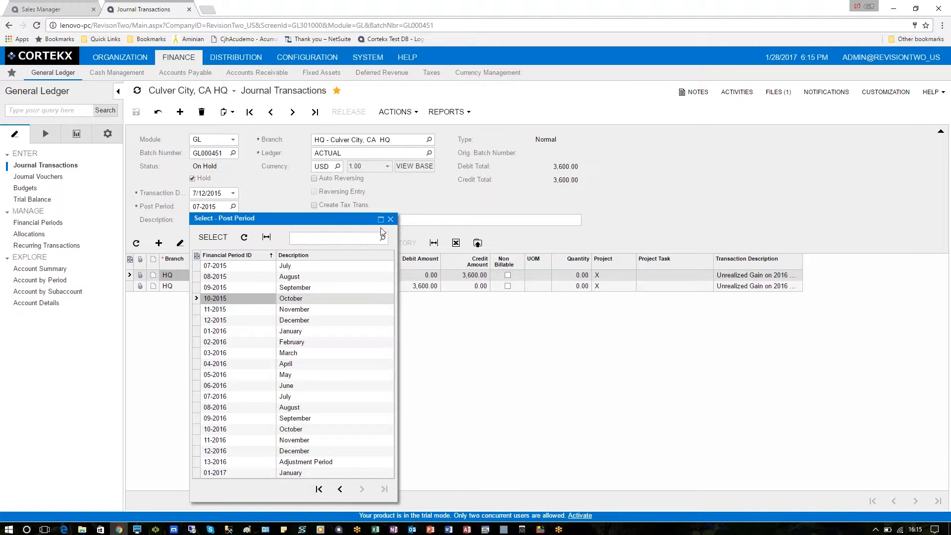
click(391, 219)
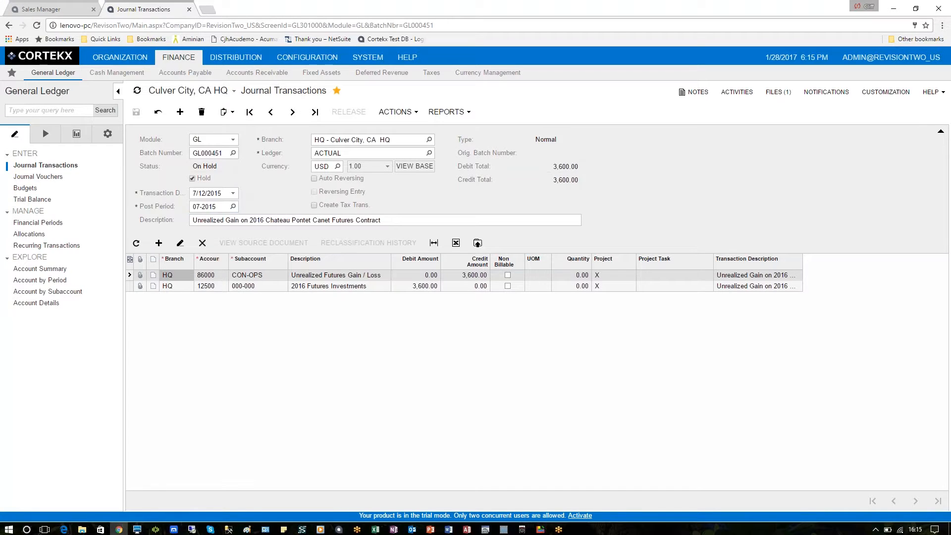
click(233, 194)
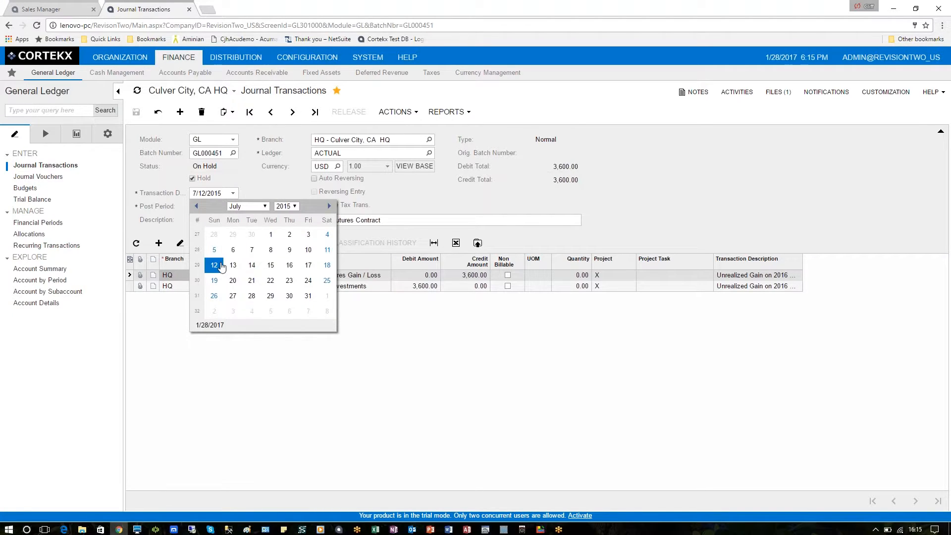
click(370, 235)
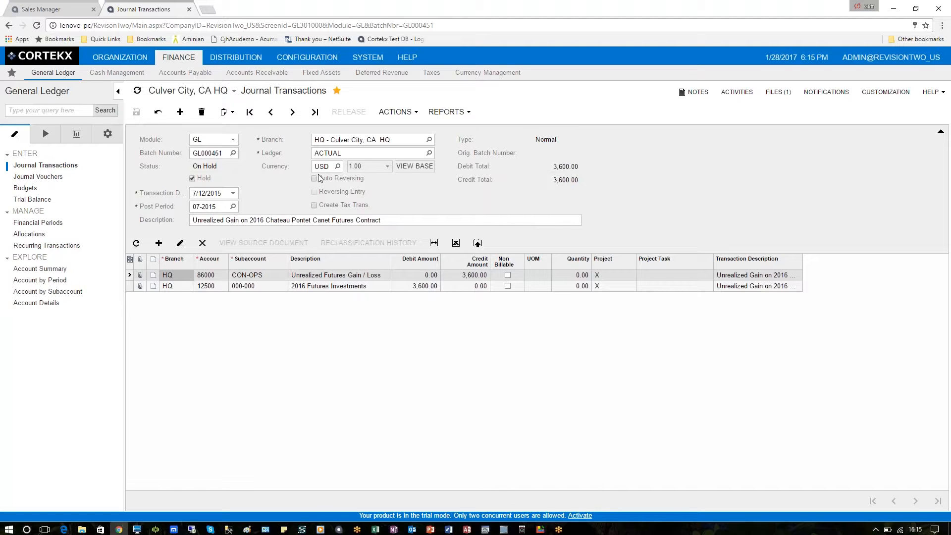
Review the currency list (CAD, EUR, GBP, SGD, USD), keeping USD.
double_click(331, 166)
click(337, 166)
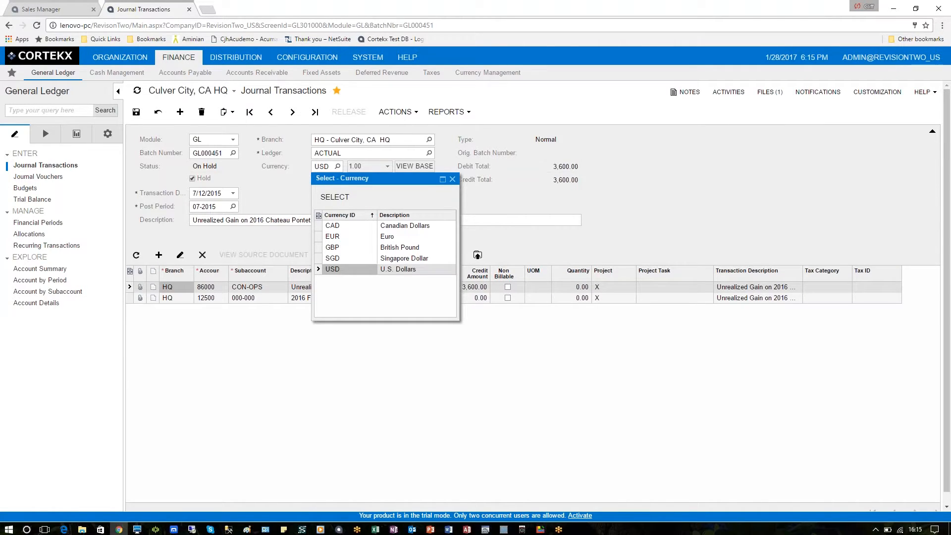
click(470, 201)
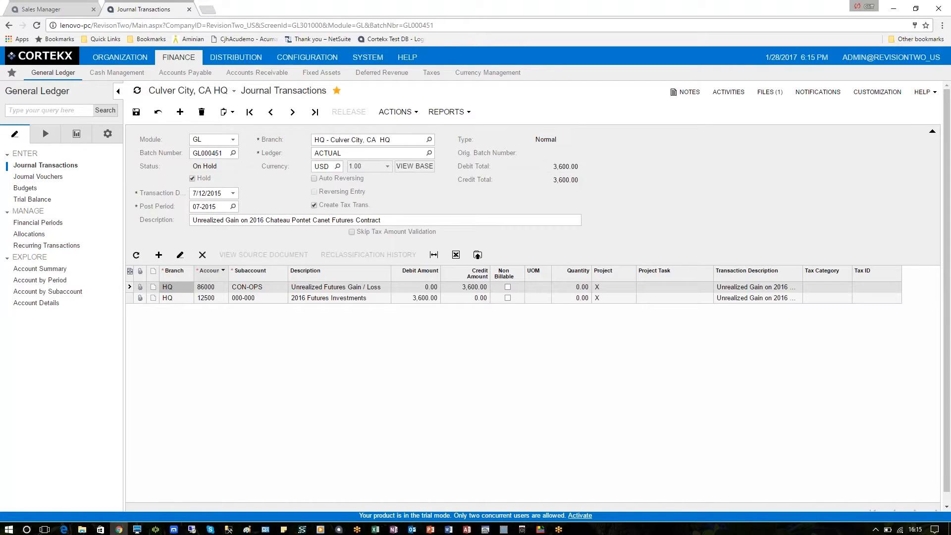
click(181, 261)
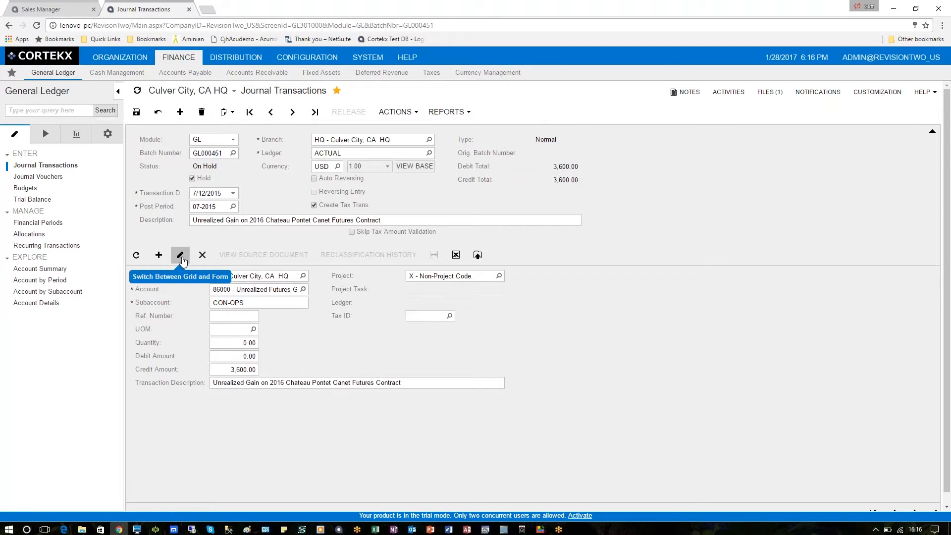
click(181, 261)
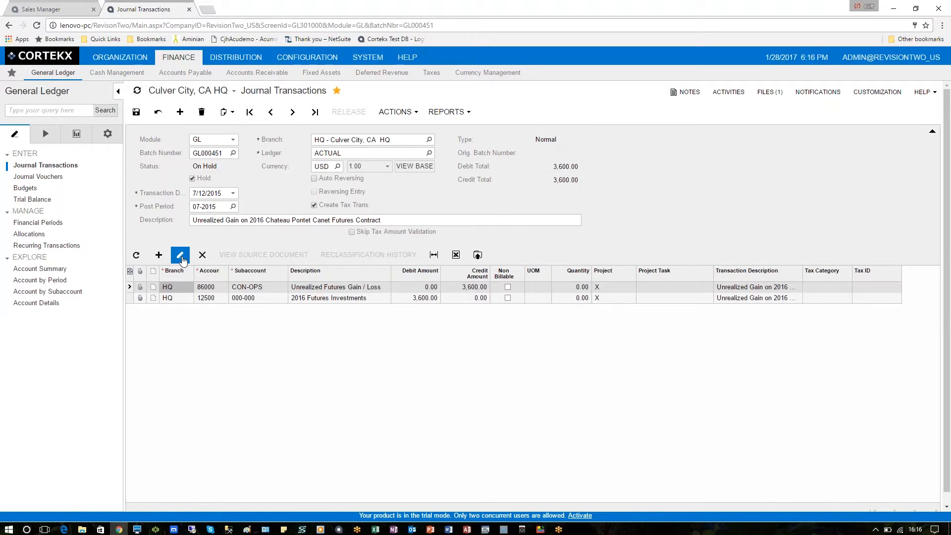
click(182, 262)
click(181, 261)
click(181, 255)
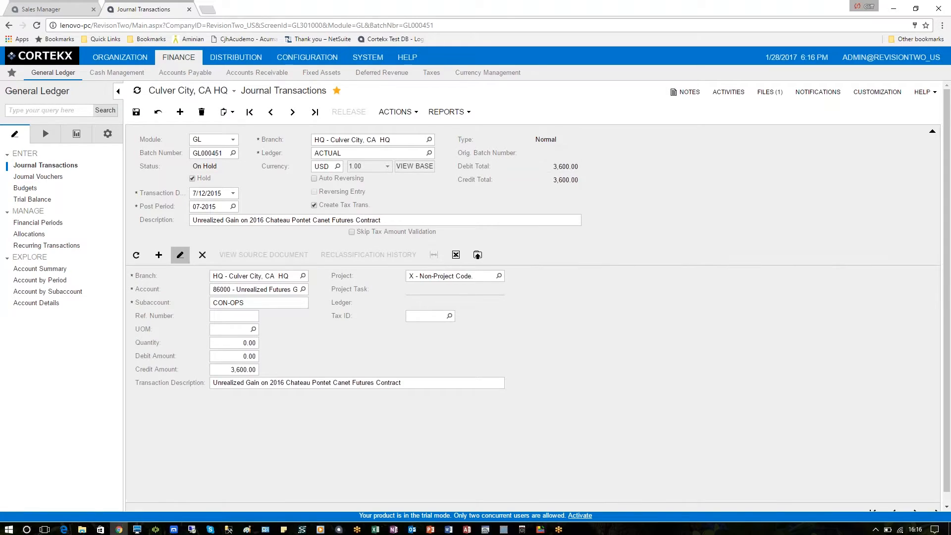
click(180, 255)
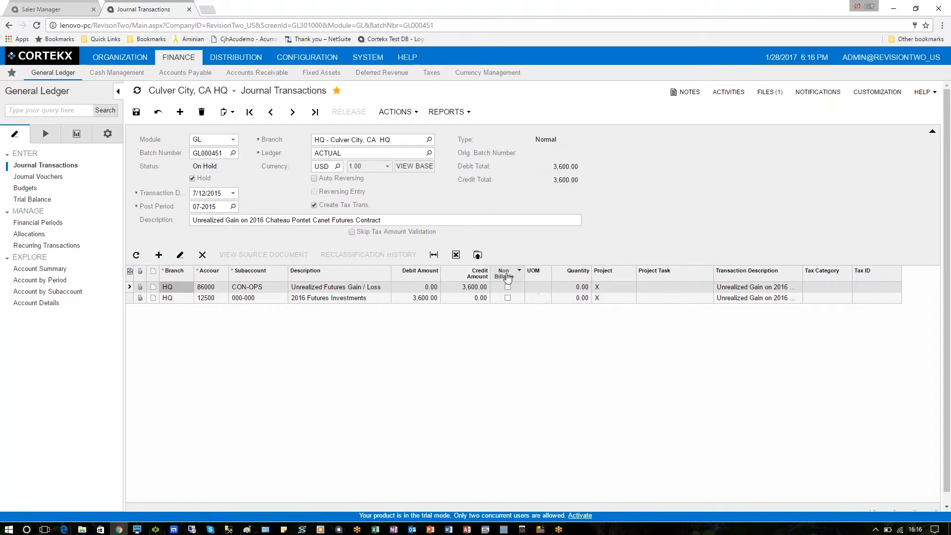
Move Non Billable to Available columns in Columns Configuration and save the grid layout.
drag(506, 277, 549, 280)
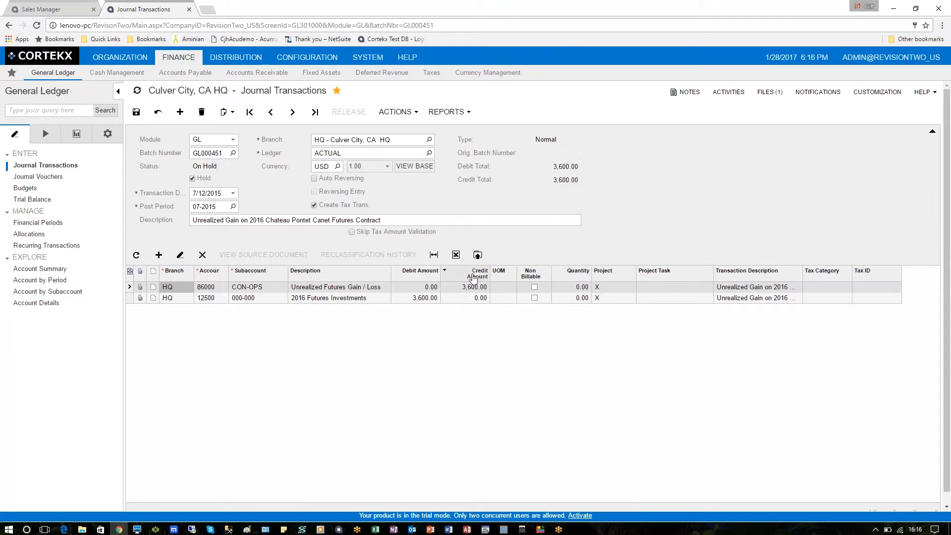
click(130, 272)
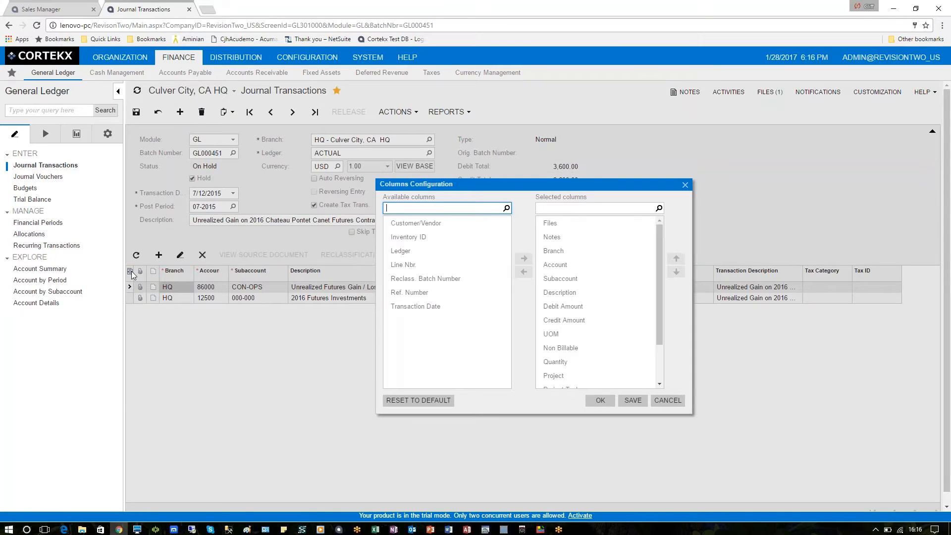
click(575, 350)
drag(576, 349, 446, 279)
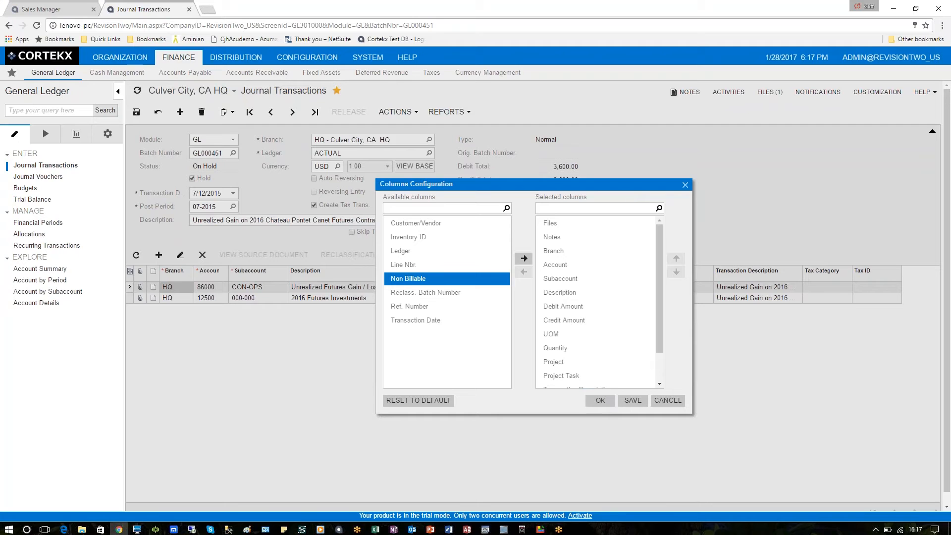
click(633, 400)
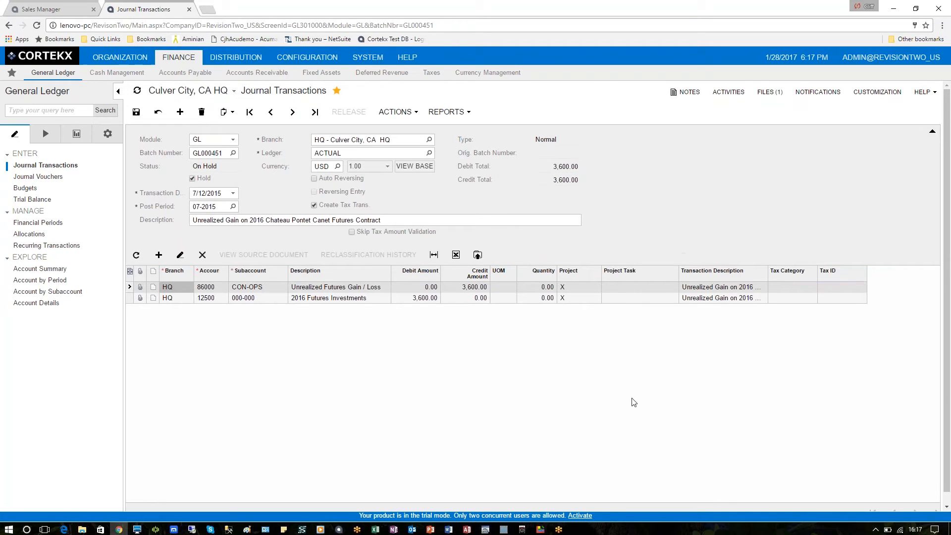